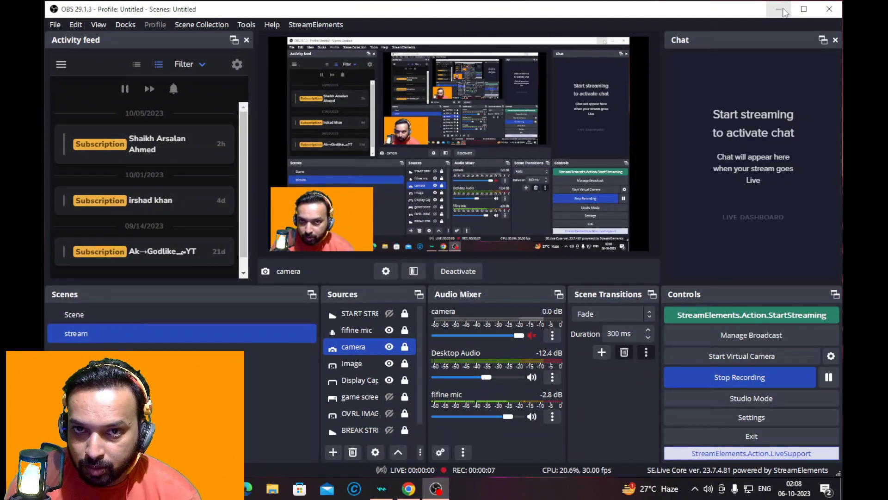
Step: Check the version of Snap Camera offered on the Uptodown download page
click(782, 11)
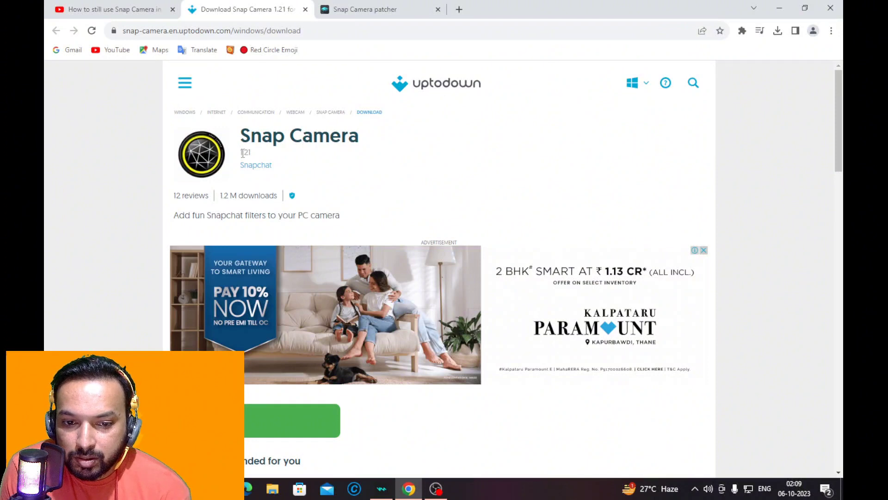
drag(241, 152, 253, 156)
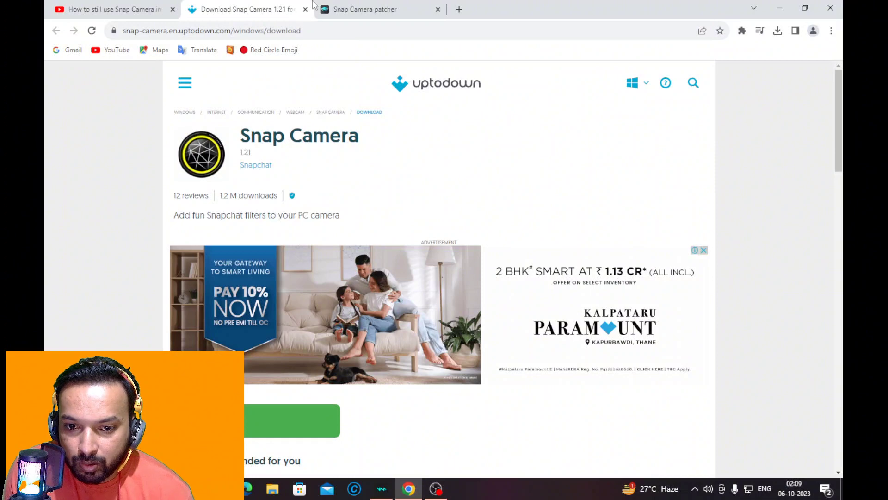
click(781, 7)
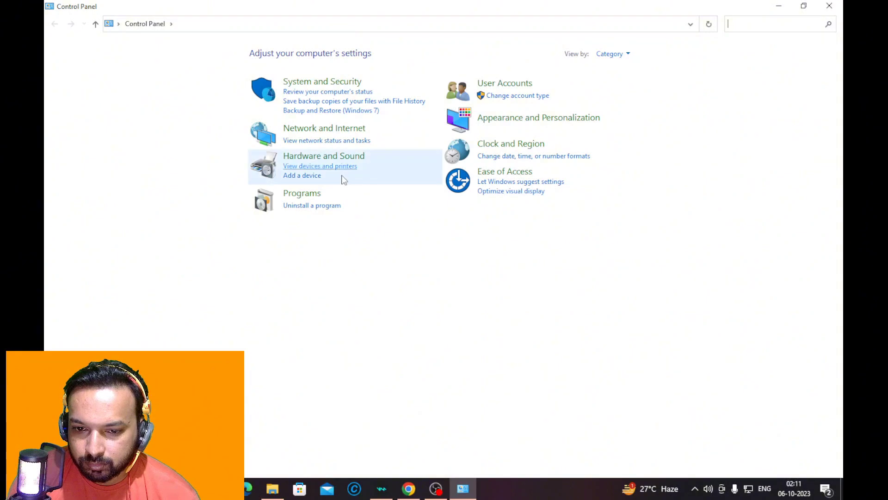
Step: Uninstall Snap Camera 1.20.0 through the Control Panel's installed programs list, confirming its complete removal
click(299, 205)
scroll(250, 278, down, 9)
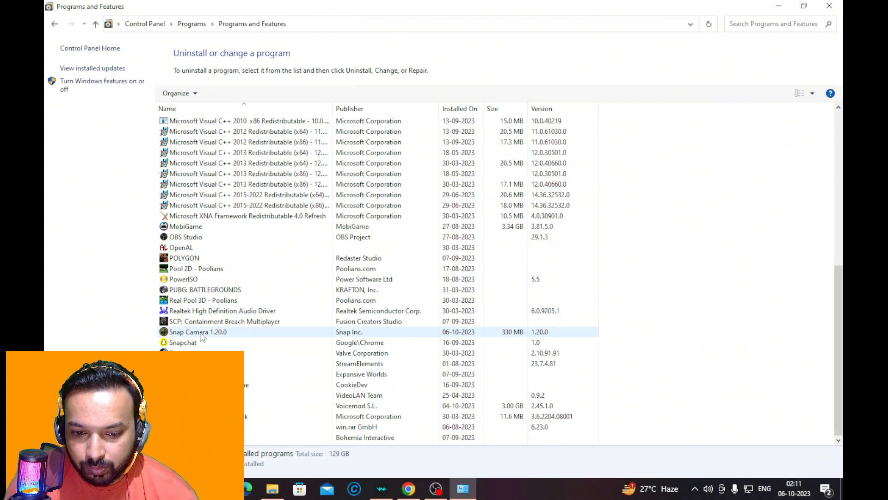
right_click(202, 335)
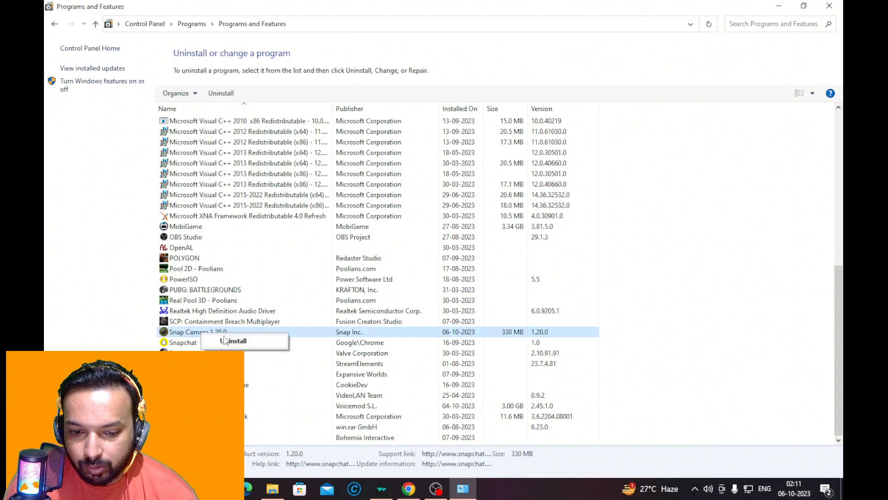
right_click(185, 334)
right_click(185, 334)
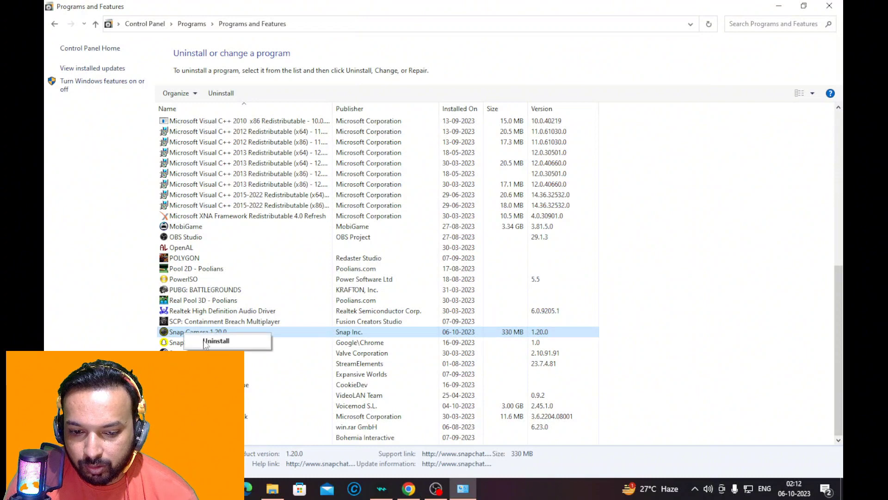
click(204, 343)
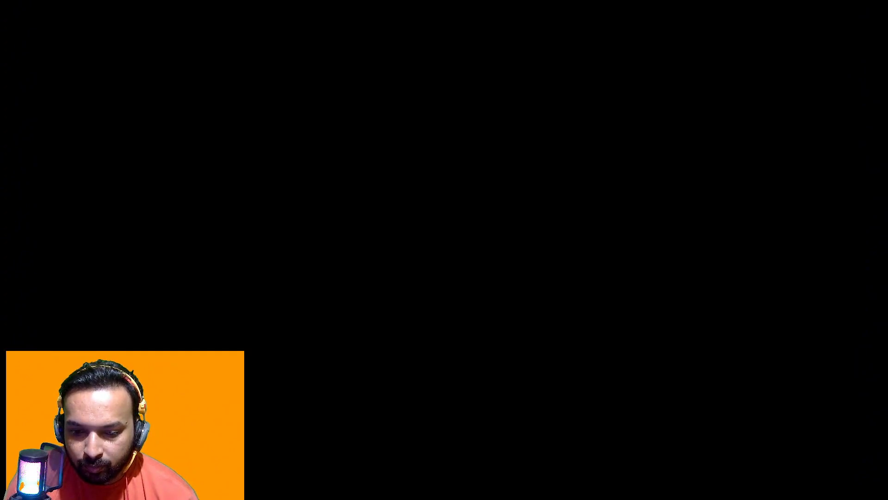
click(460, 287)
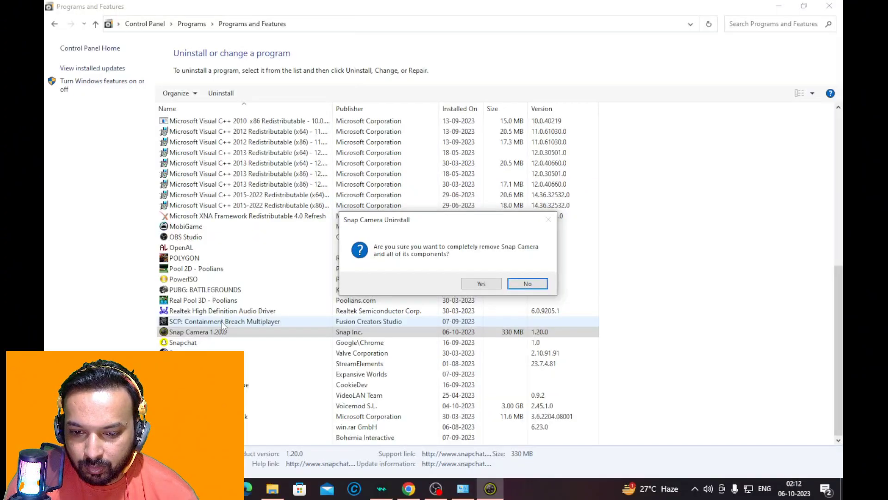
click(464, 285)
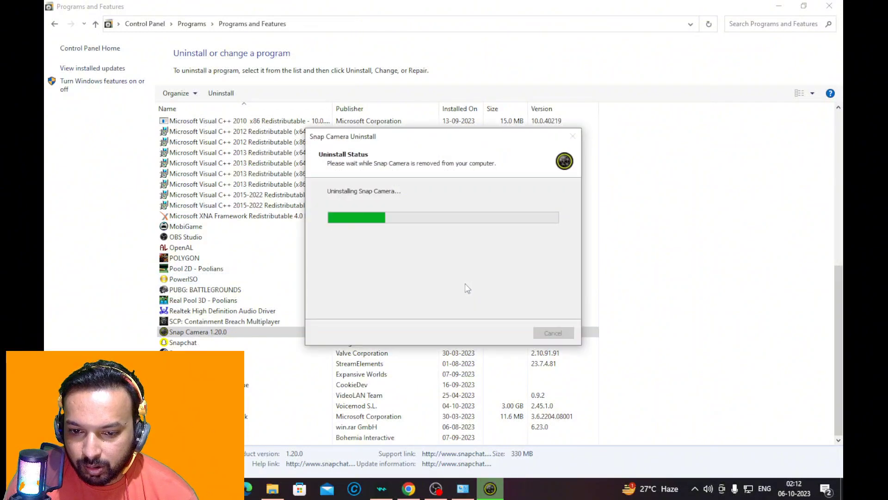
click(529, 283)
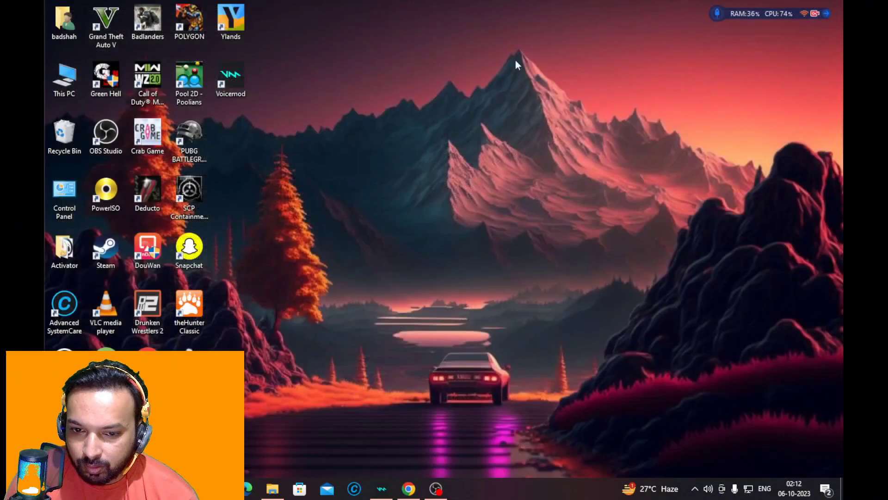
click(829, 5)
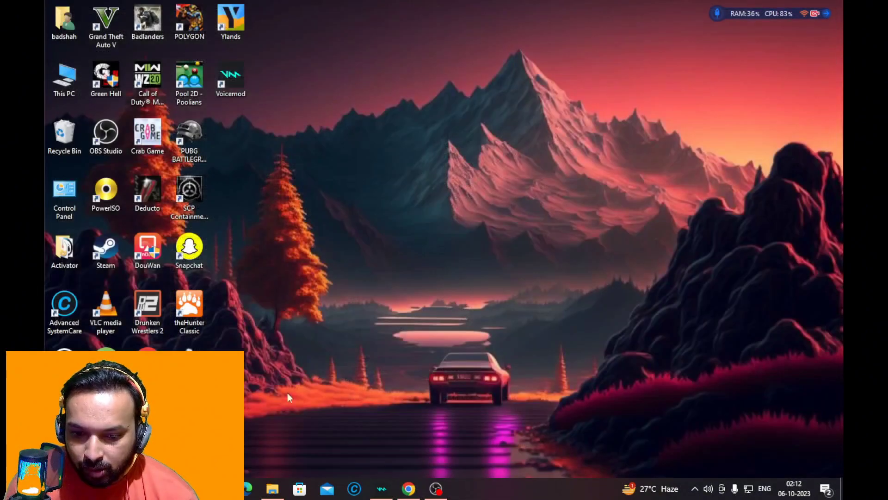
click(409, 488)
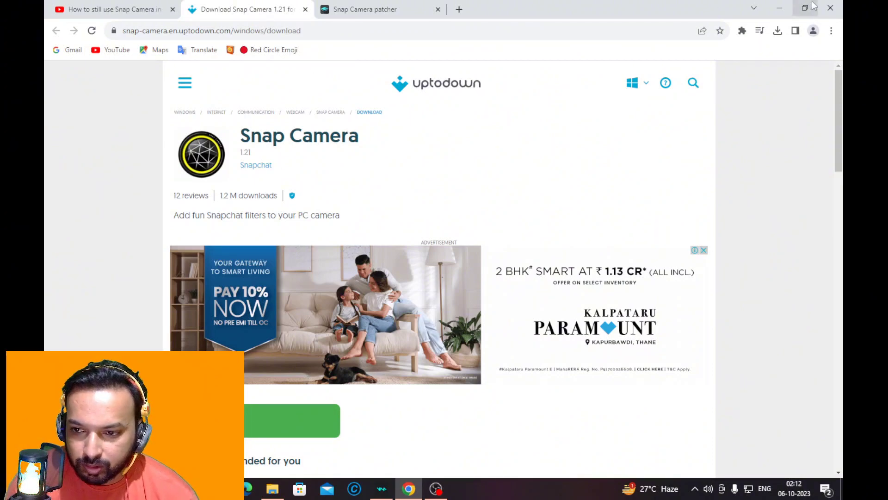
click(782, 10)
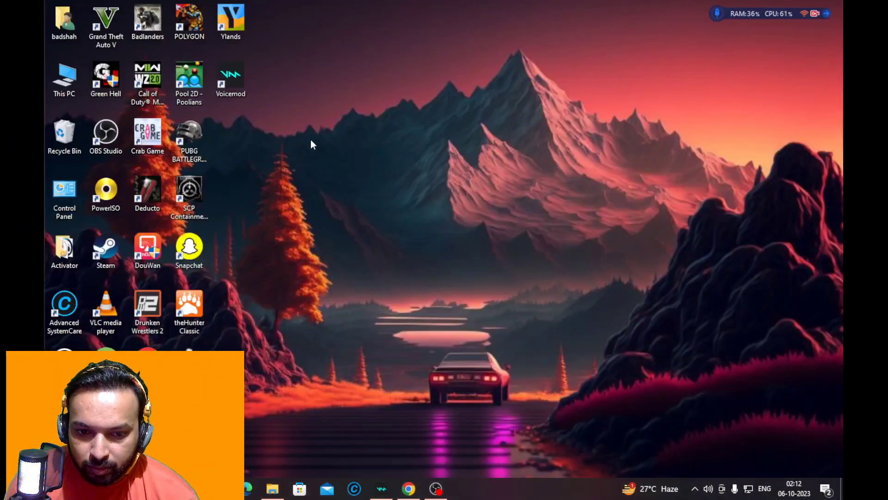
Step: Launch the snap-camera-1-21 installer from the Downloads folder and close the folder window
double_click(63, 21)
double_click(375, 76)
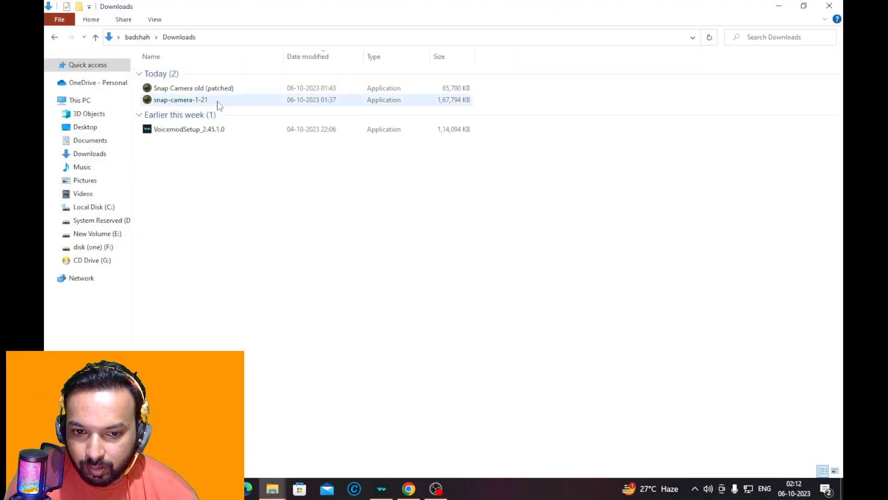
mouse_move(219, 105)
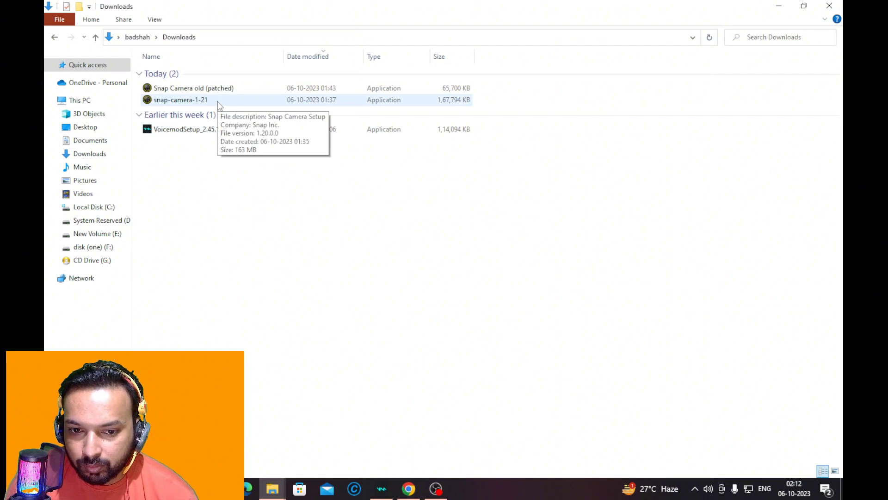
double_click(219, 101)
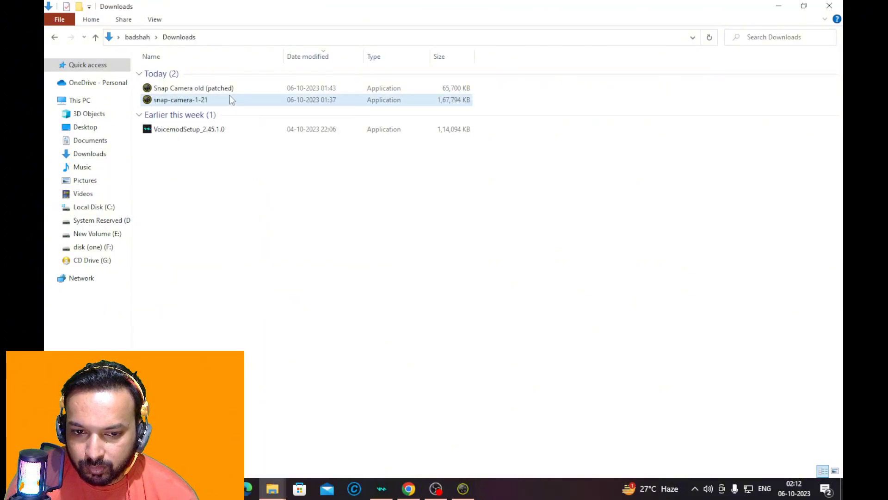
mouse_move(199, 88)
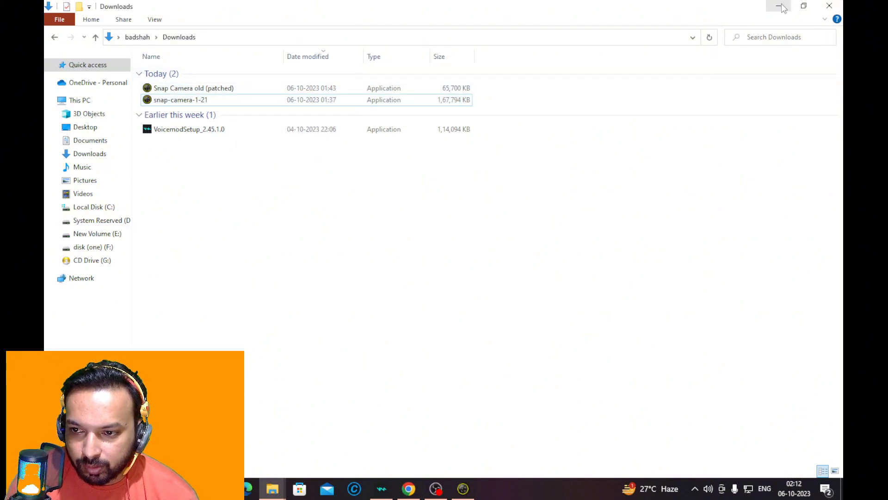
click(820, 7)
Step: Install Snap Camera in the default folder with a desktop shortcut, dismiss the startup-item notice, and finish setup without launching it
click(507, 333)
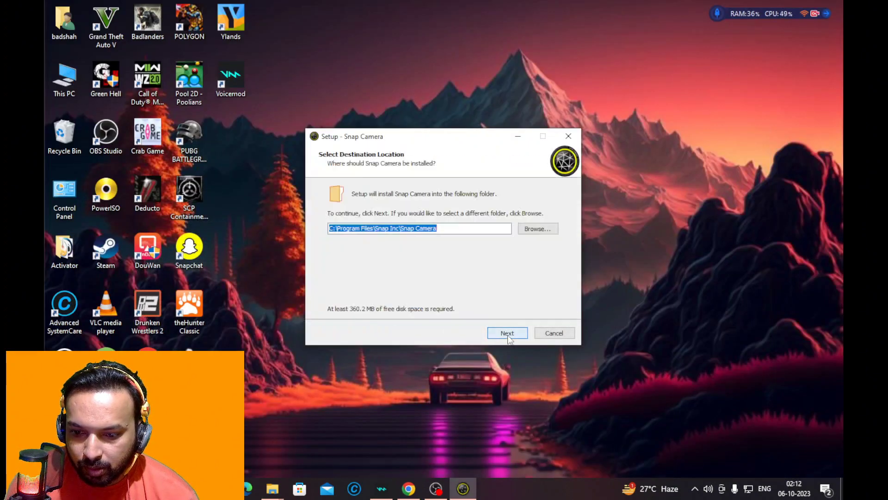
click(508, 334)
click(509, 335)
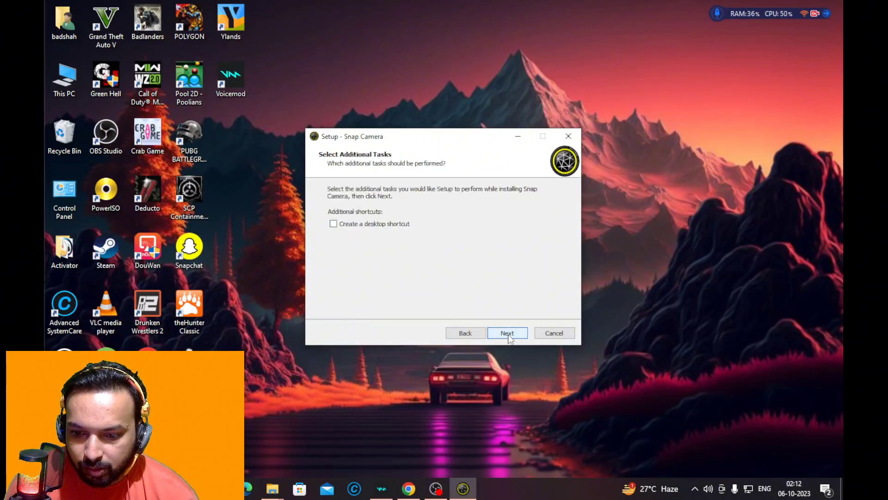
click(381, 227)
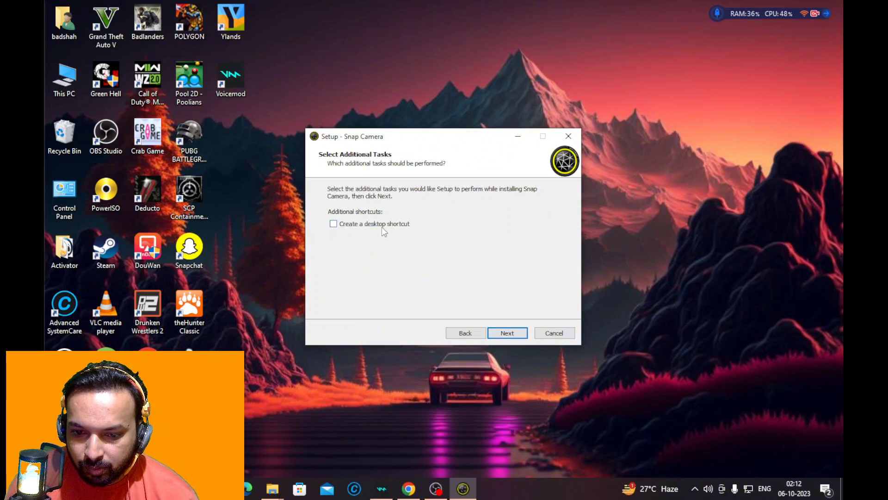
click(508, 333)
click(509, 333)
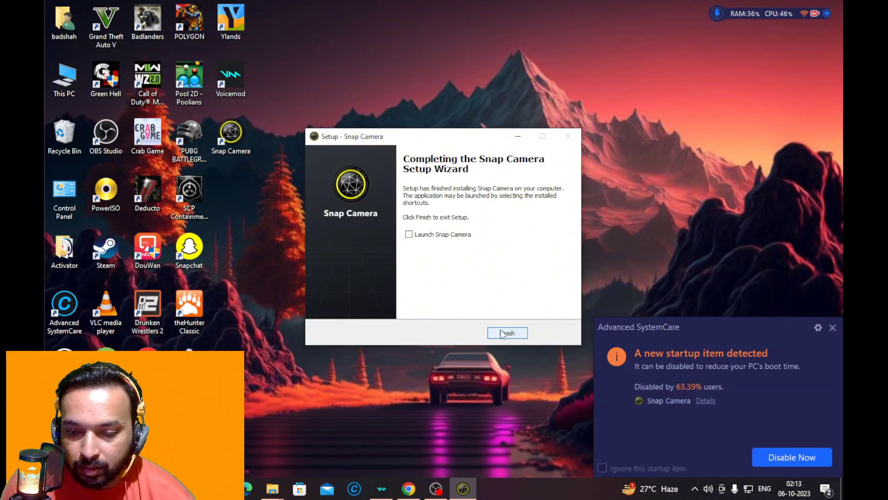
click(832, 328)
click(516, 337)
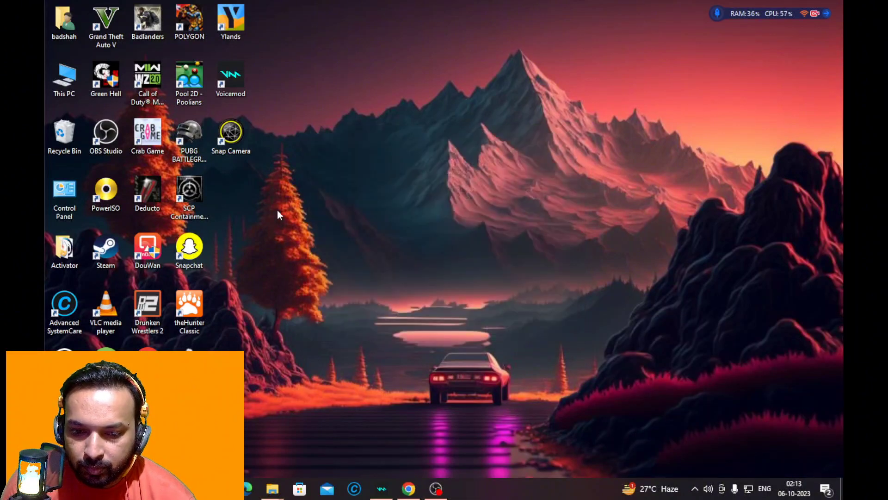
right_click(334, 165)
right_click(360, 168)
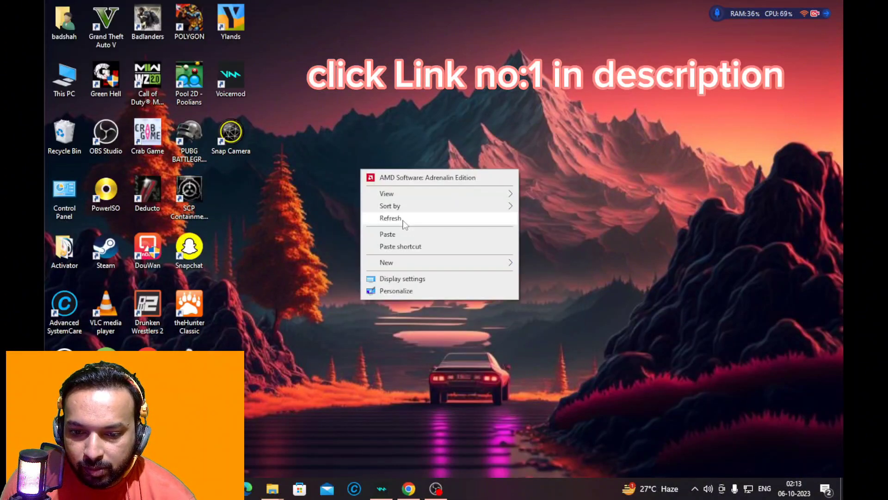
right_click(368, 170)
click(360, 181)
right_click(356, 170)
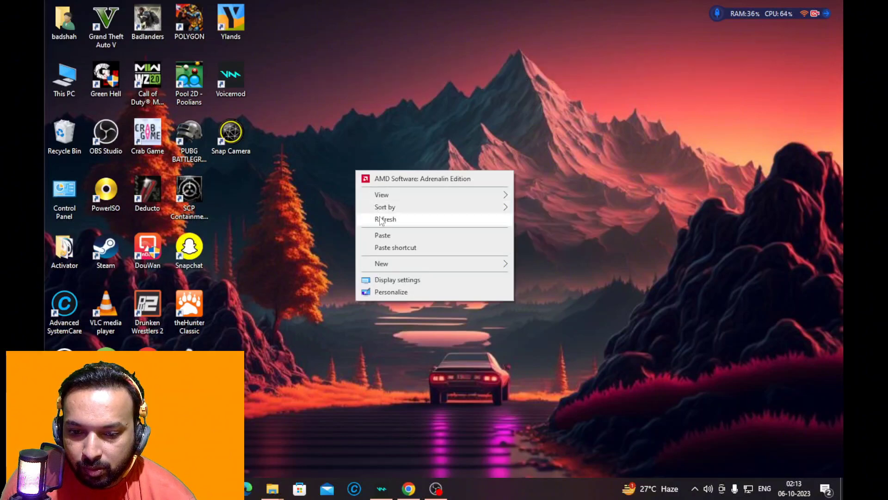
right_click(345, 156)
click(385, 204)
right_click(359, 140)
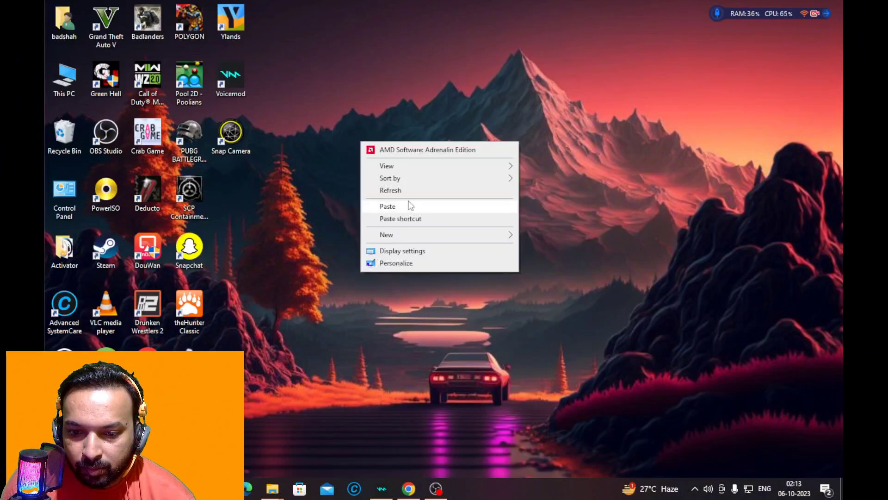
click(406, 191)
right_click(372, 136)
click(407, 185)
right_click(387, 161)
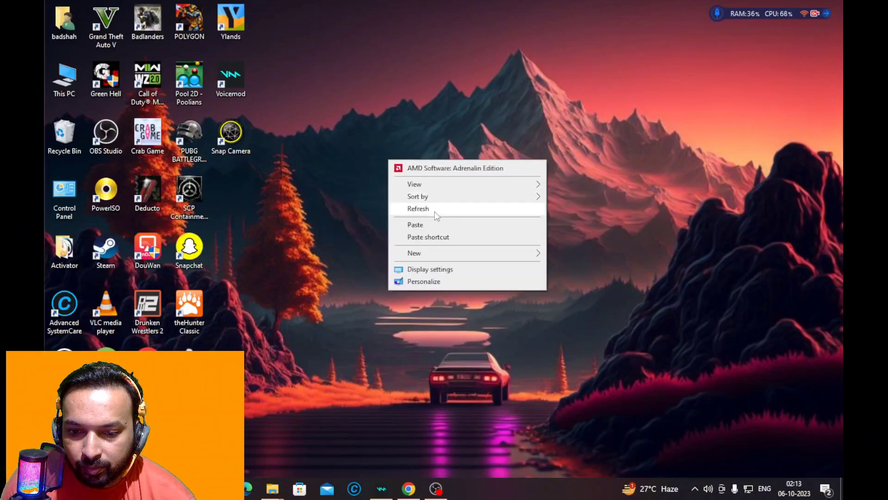
click(435, 209)
Step: Switch to Chrome and show the MD5 File Checksum page in a reduced window over the desktop
key(alt+Tab)
drag(771, 68, 775, 65)
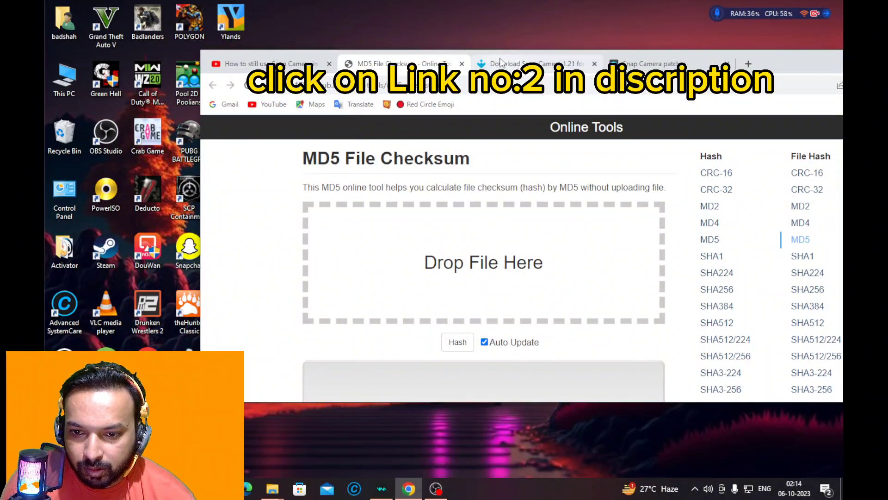
drag(506, 50, 532, 49)
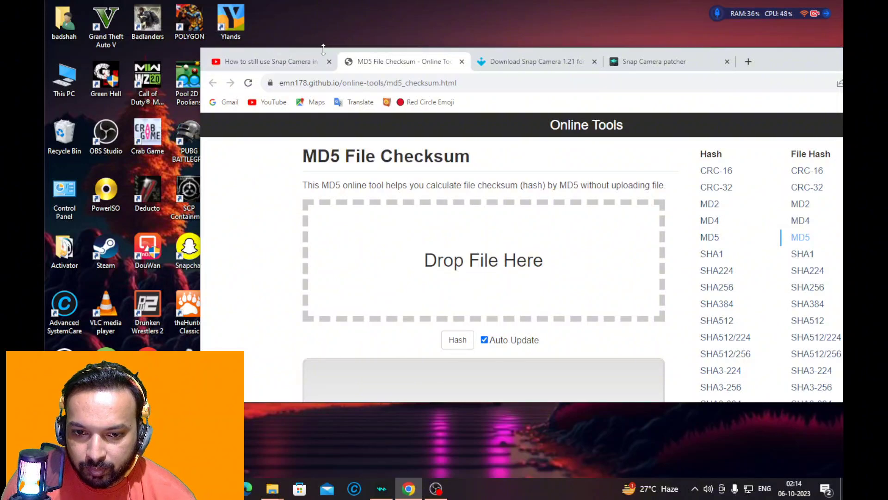
Step: Open the user's Downloads folder in a smaller window placed beside the checksum page's file drop area
double_click(60, 29)
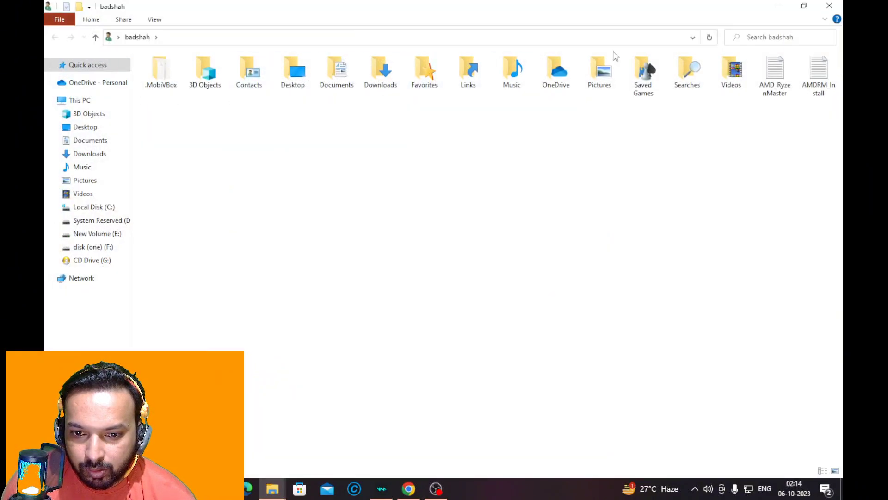
click(804, 5)
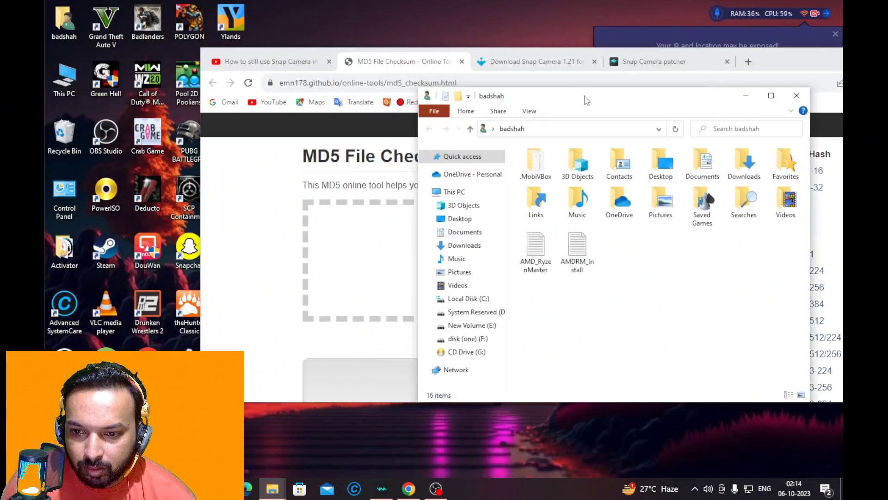
drag(588, 94, 653, 107)
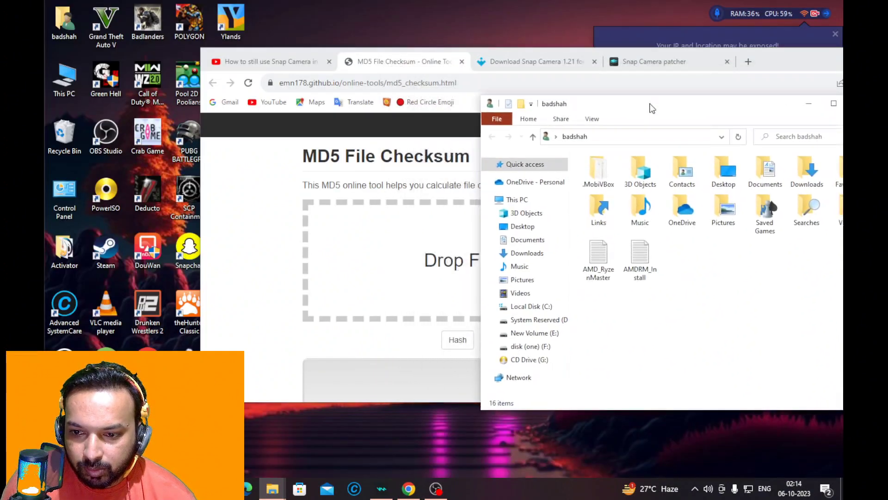
click(805, 177)
double_click(805, 176)
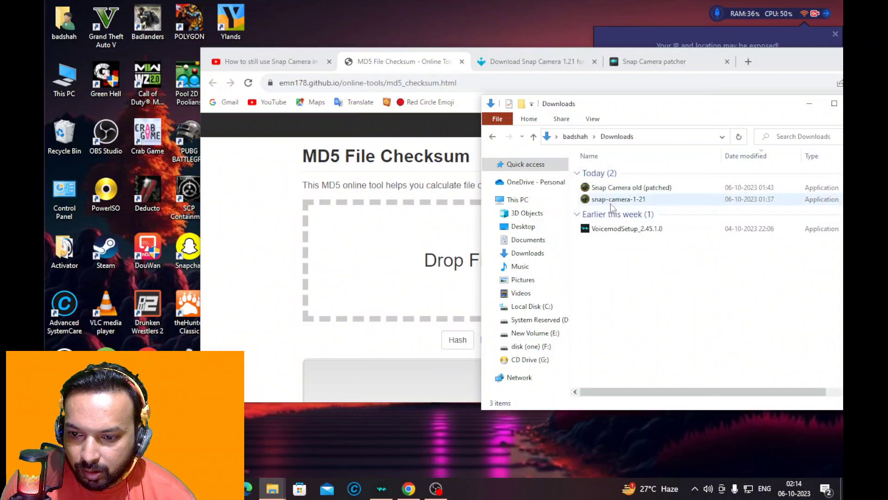
Step: Compute the MD5 checksum of snap-camera-1-21.exe with the online tool and select the resulting hash
drag(612, 207, 397, 258)
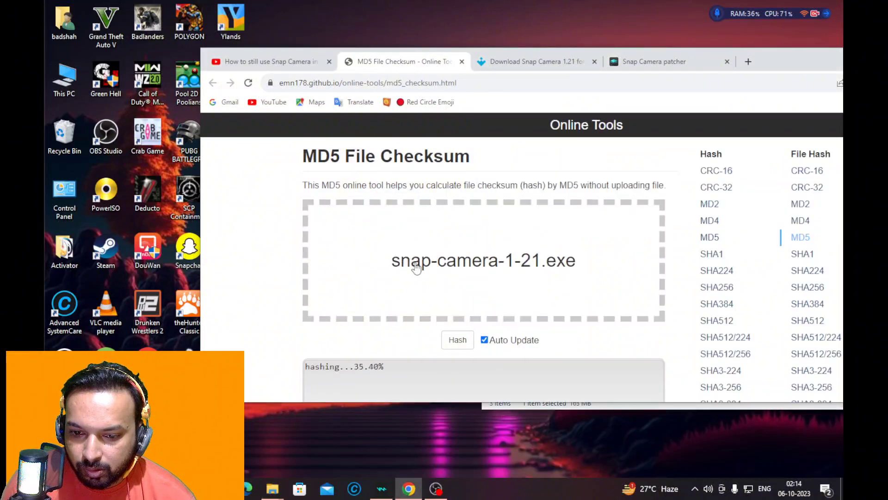
scroll(385, 361, down, 2)
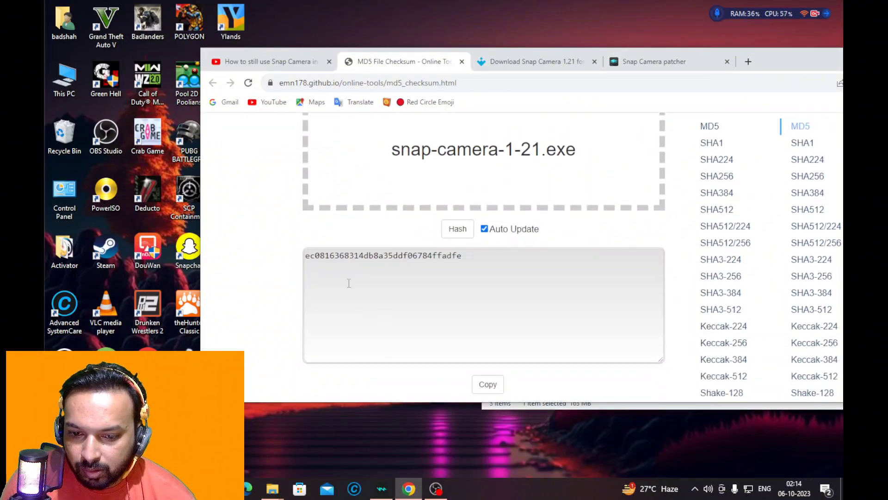
drag(304, 257, 468, 259)
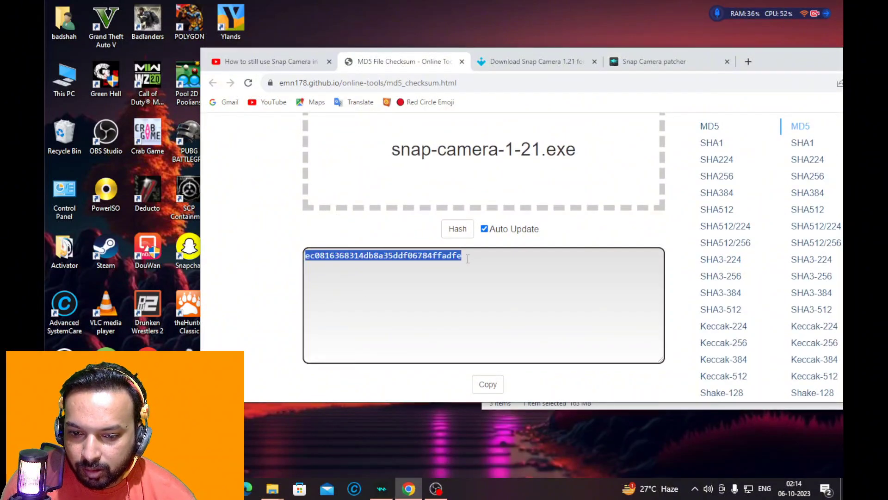
Step: Copy the selected MD5 hash, close the checksum page and return to the desktop
right_click(445, 259)
click(462, 320)
click(386, 325)
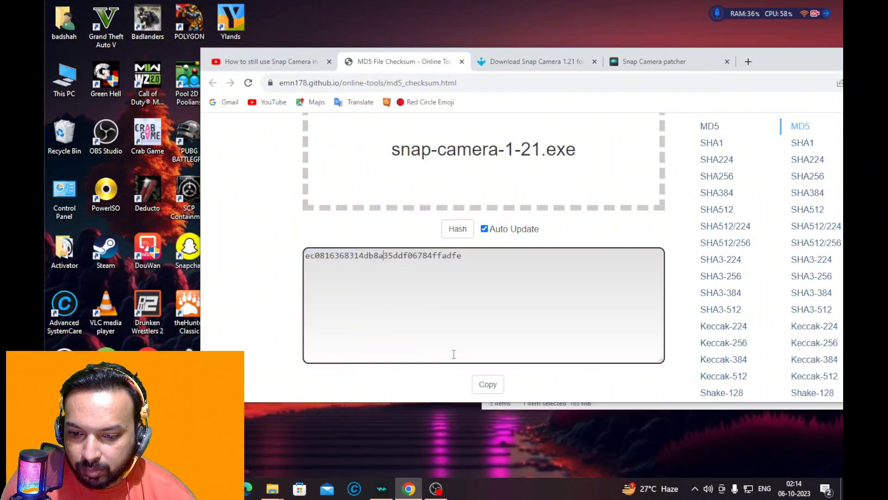
scroll(518, 339, down, 4)
scroll(509, 329, up, 5)
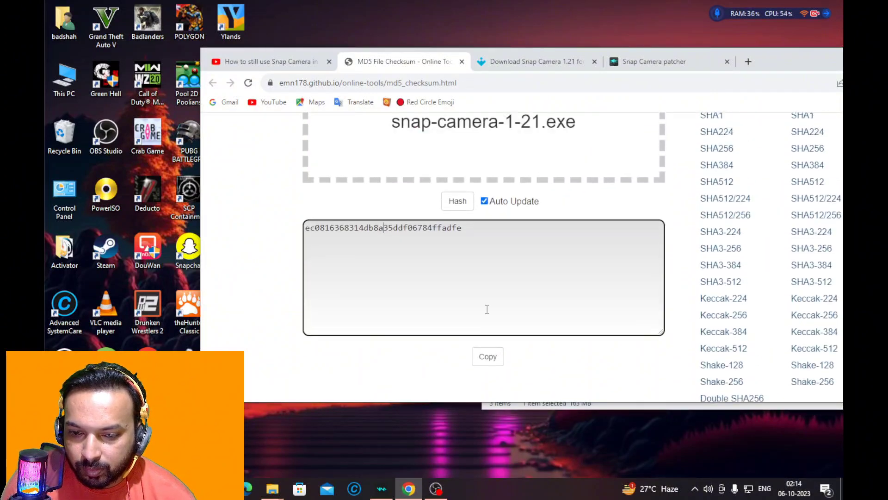
scroll(391, 303, up, 2)
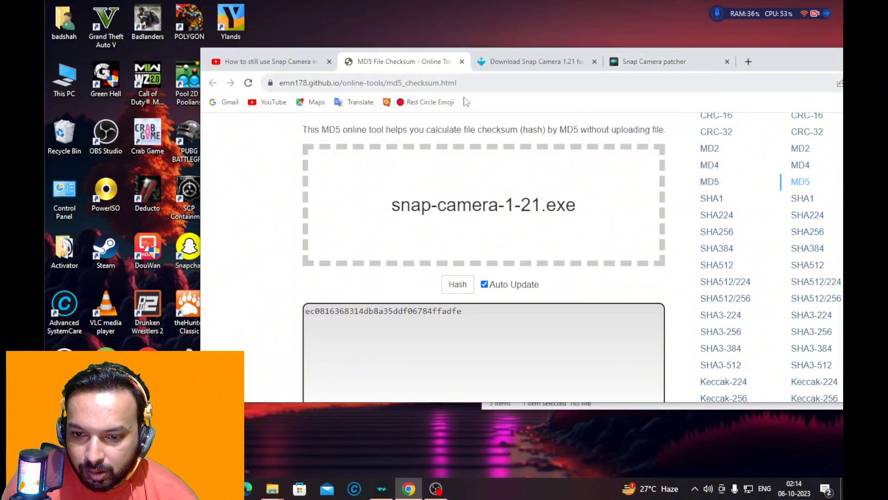
click(462, 63)
key(super+d)
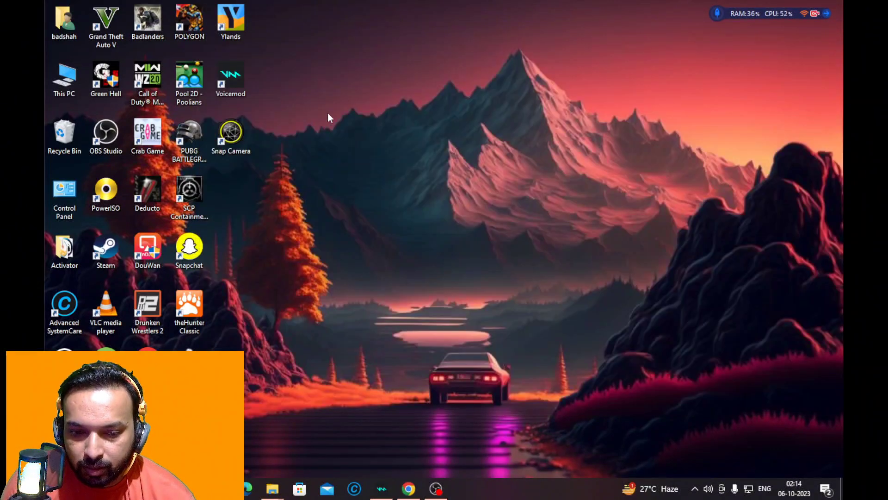
right_click(292, 101)
click(324, 148)
right_click(306, 120)
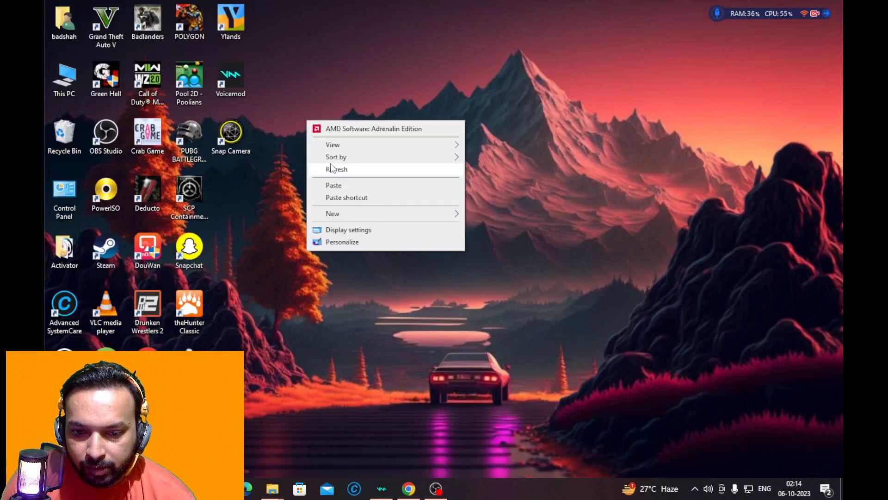
click(333, 169)
right_click(303, 123)
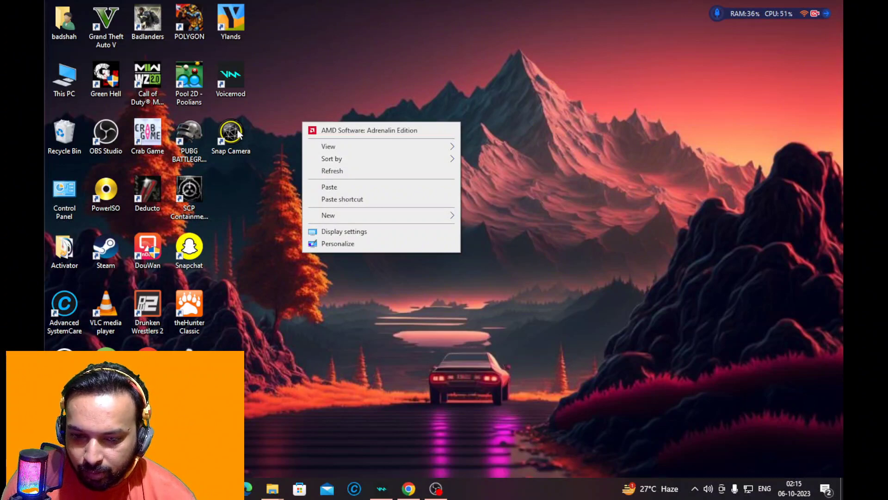
Step: Open the installation folder of the Snap Camera desktop shortcut and maximize its window
click(237, 133)
right_click(237, 130)
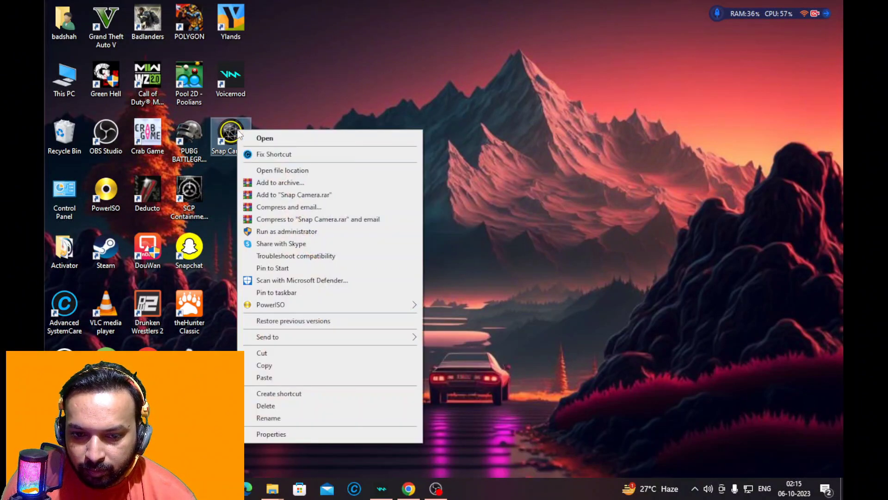
click(323, 171)
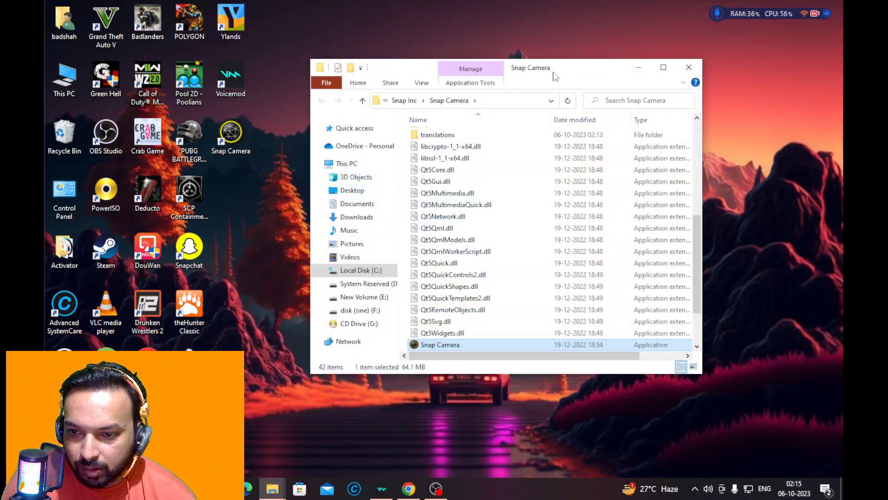
drag(571, 68, 516, 41)
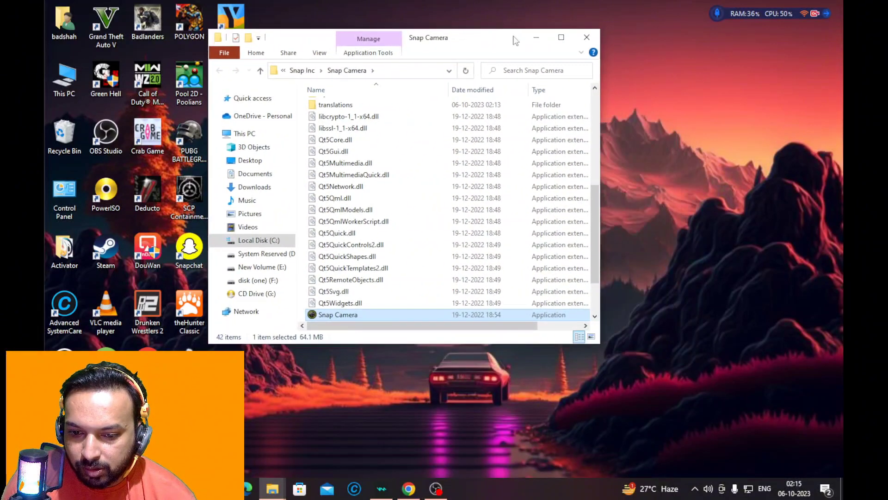
click(561, 37)
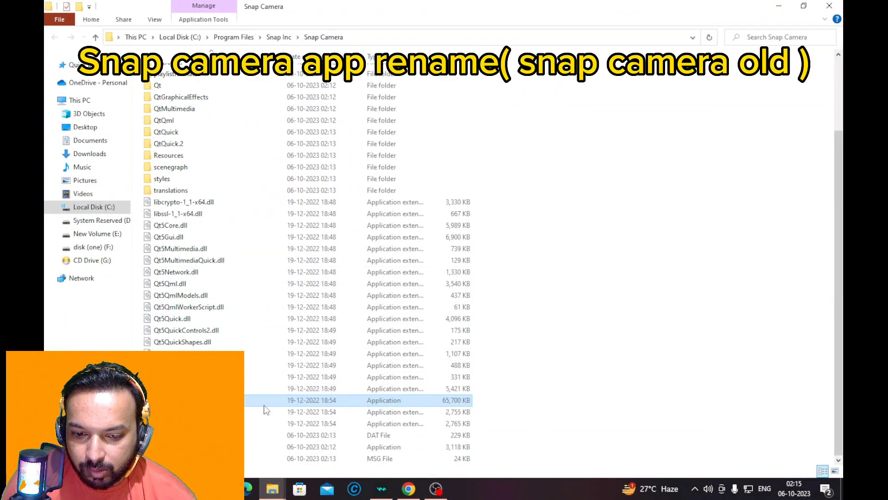
Step: Rename the Snap Camera application in the installation folder to "Snap Camera old"
click(581, 383)
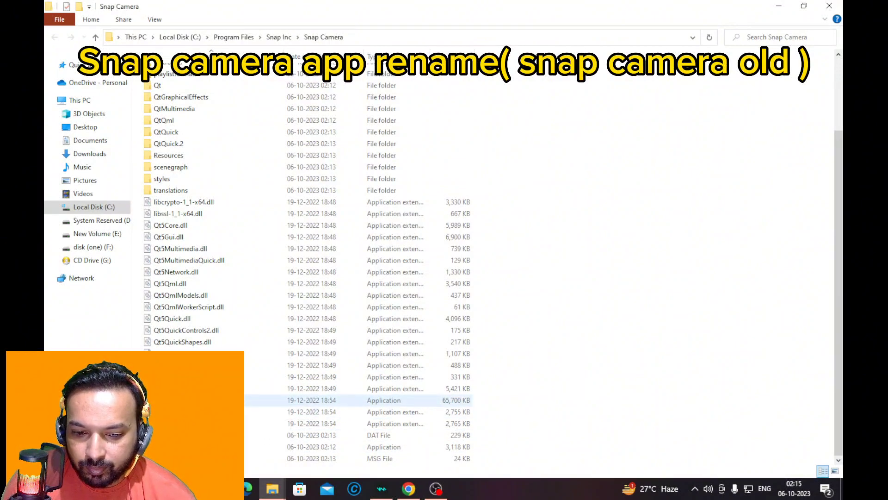
right_click(214, 401)
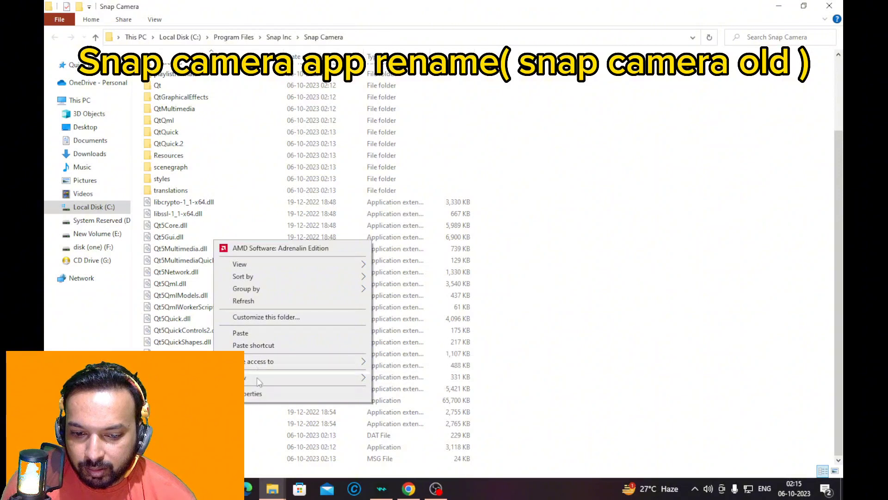
click(214, 401)
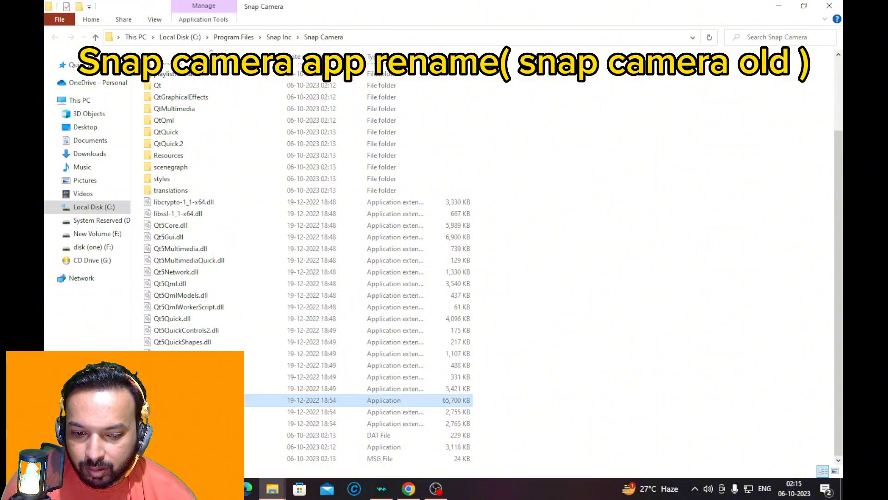
right_click(198, 400)
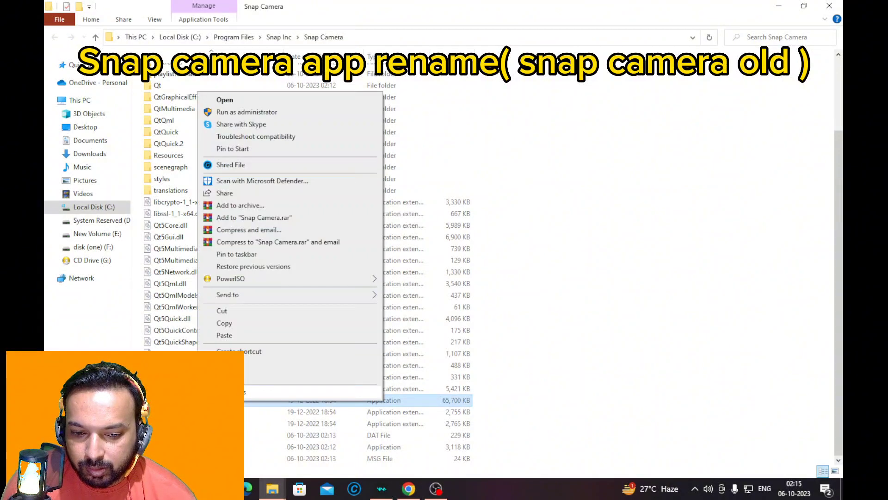
click(256, 377)
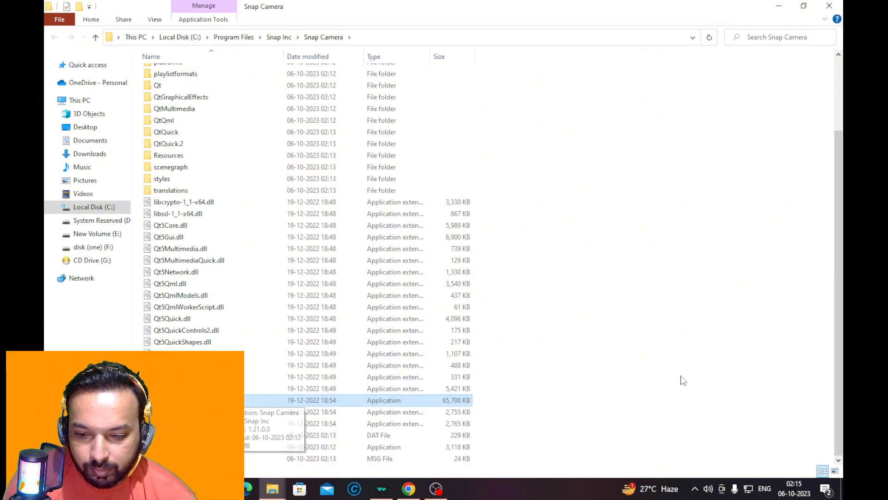
right_click(233, 401)
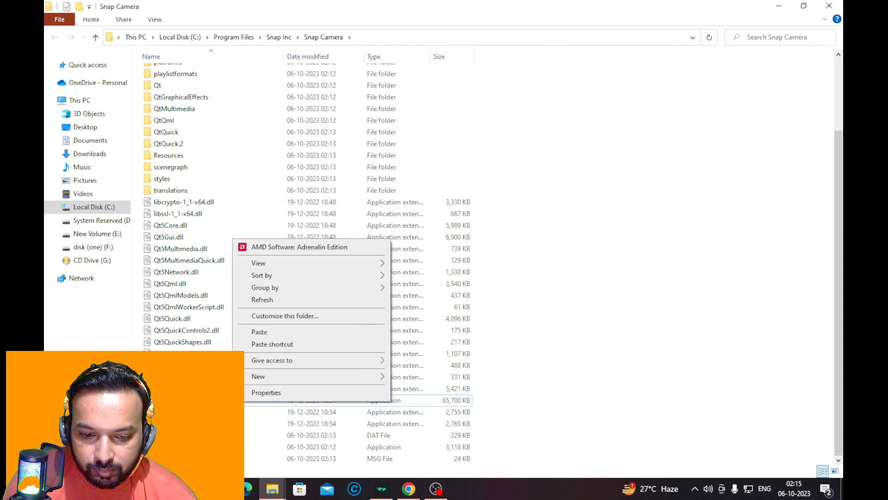
key(Escape)
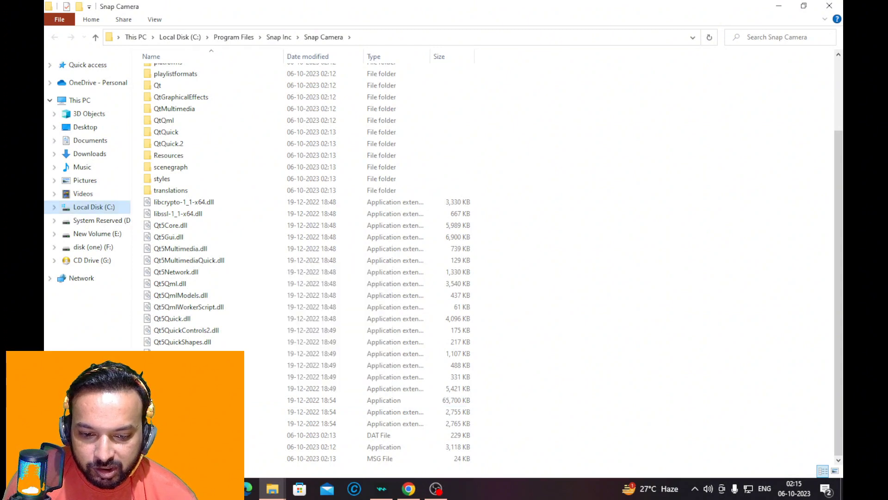
Step: Switch to Chrome, open the Snap Camera patcher site from the video description, and arrange it beside the reduced installation folder window
click(804, 6)
drag(490, 42, 722, 57)
click(407, 487)
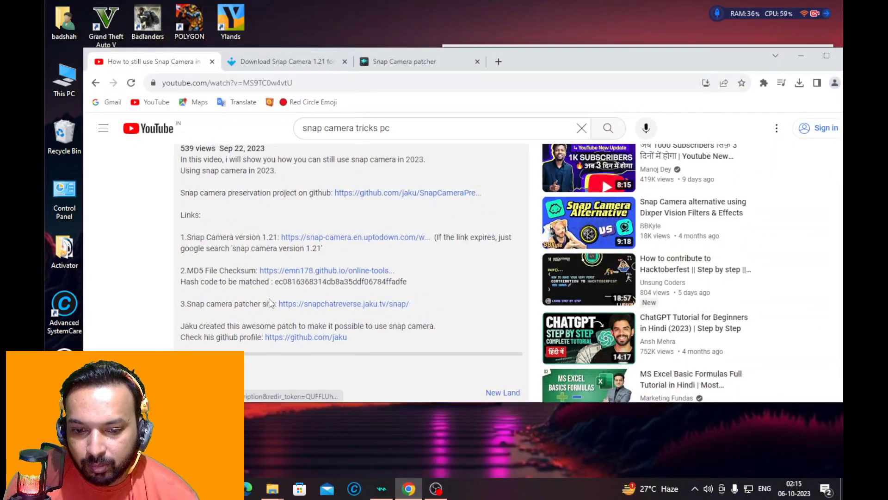
click(303, 305)
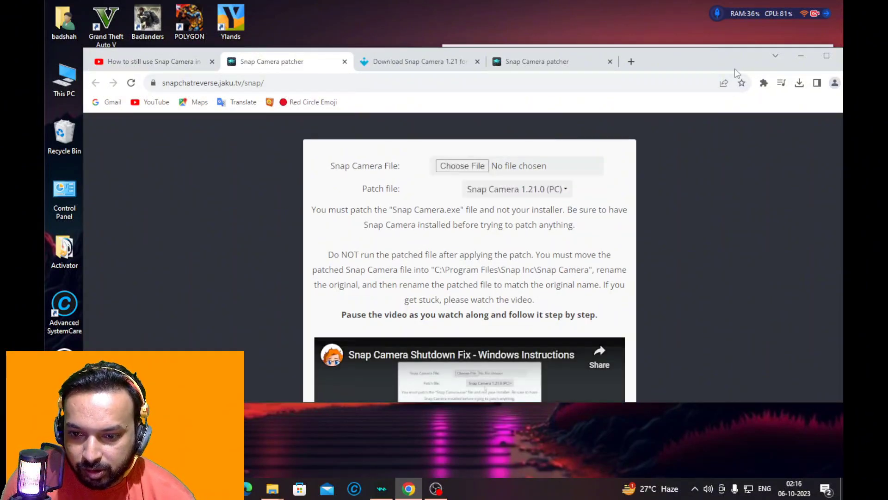
drag(648, 56, 396, 47)
drag(648, 53, 740, 46)
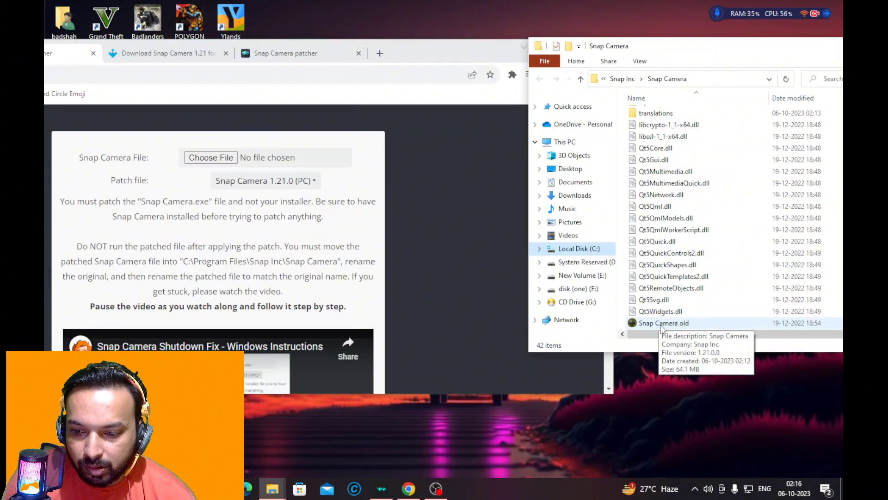
Step: Load Snap Camera old.exe from the installation folder as the patcher's Snap Camera file and look over the patching instructions
drag(662, 323, 209, 160)
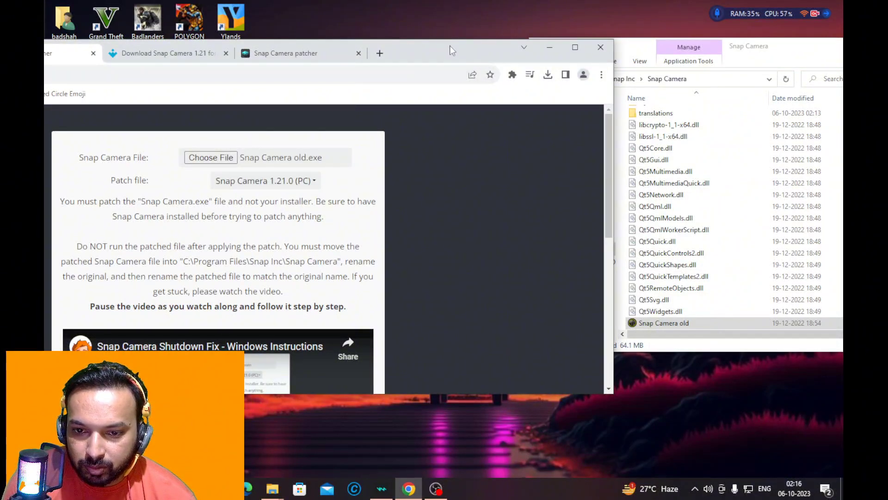
drag(450, 45, 591, 23)
scroll(430, 208, down, 3)
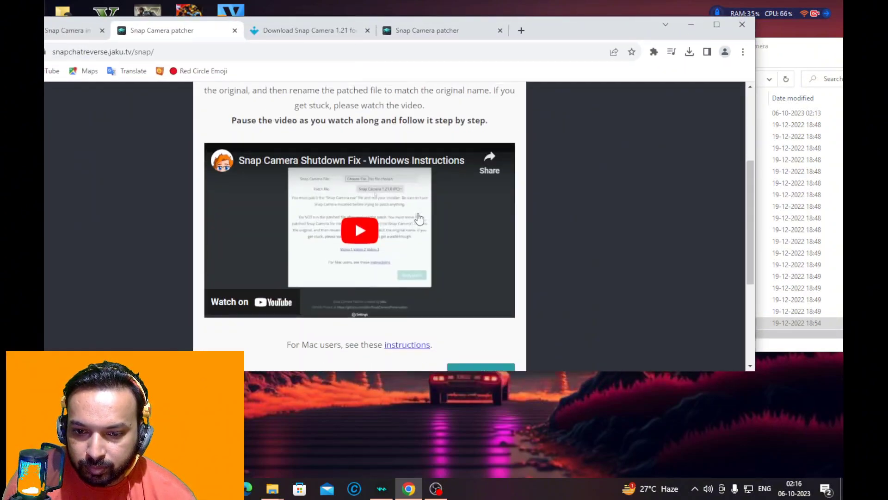
scroll(419, 218, up, 3)
scroll(421, 185, down, 1)
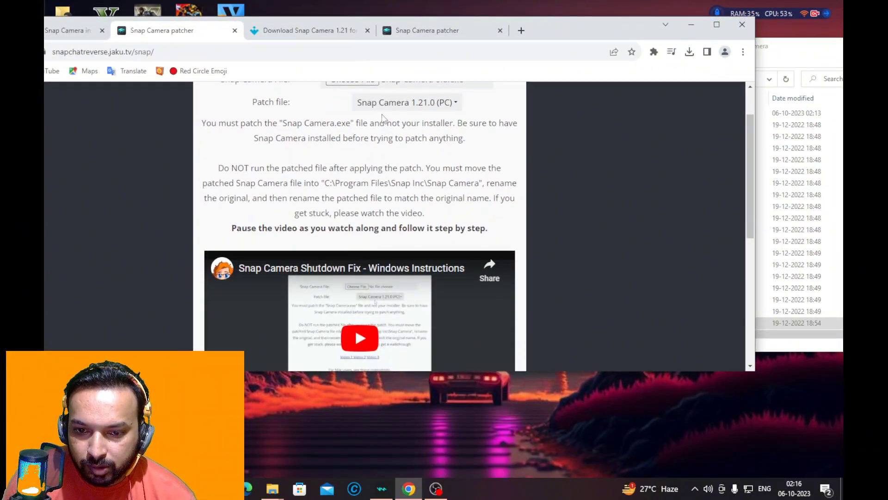
scroll(289, 176, up, 1)
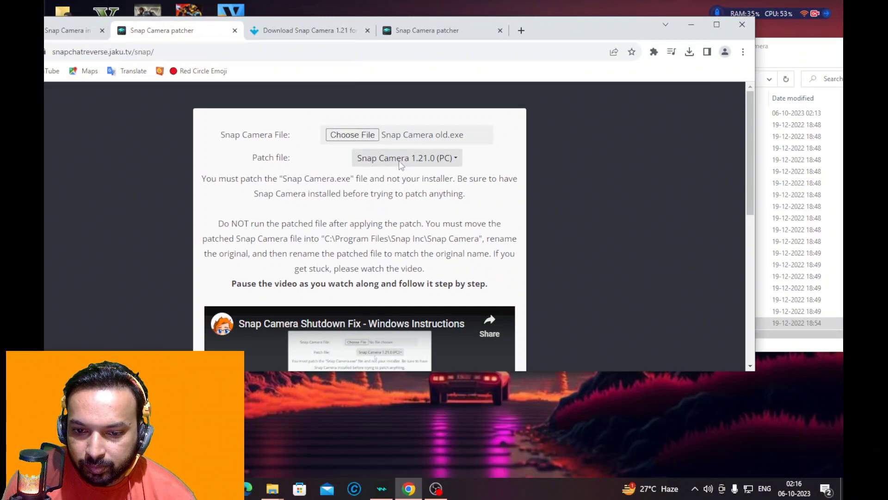
Step: Keep Snap Camera 1.21.0 (PC) as the patch file and apply the patch to download the patched application
click(421, 159)
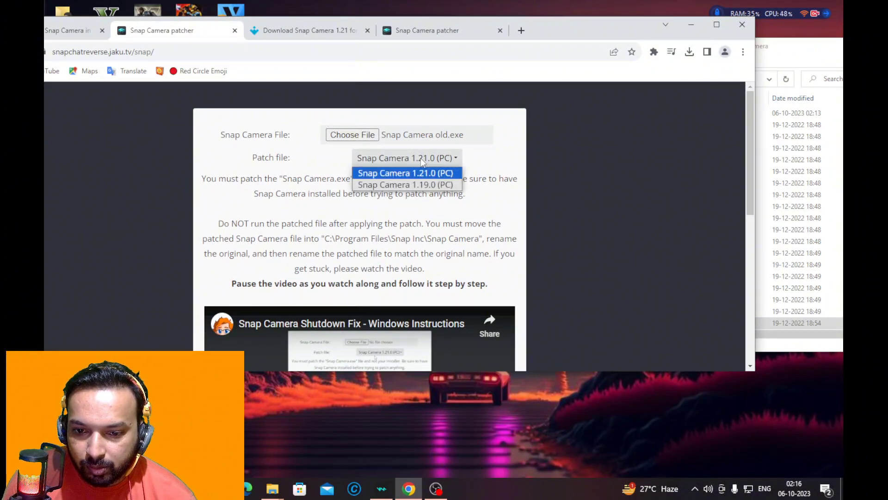
click(420, 158)
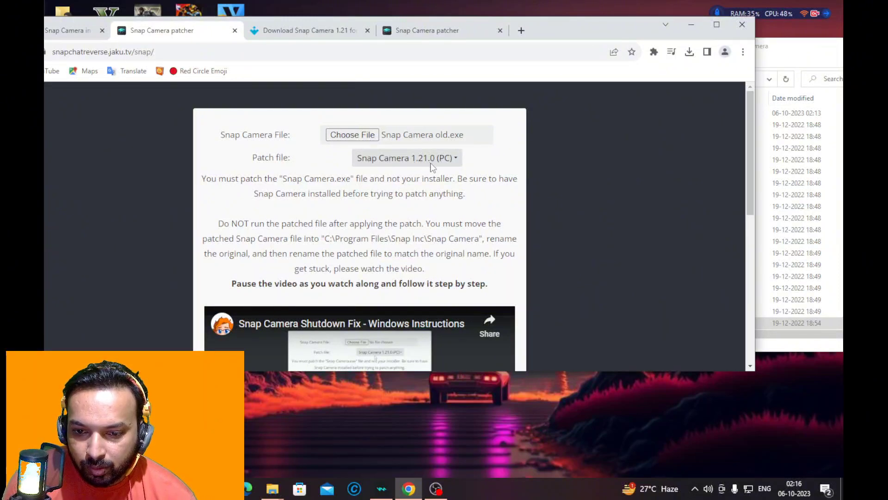
scroll(460, 304, down, 6)
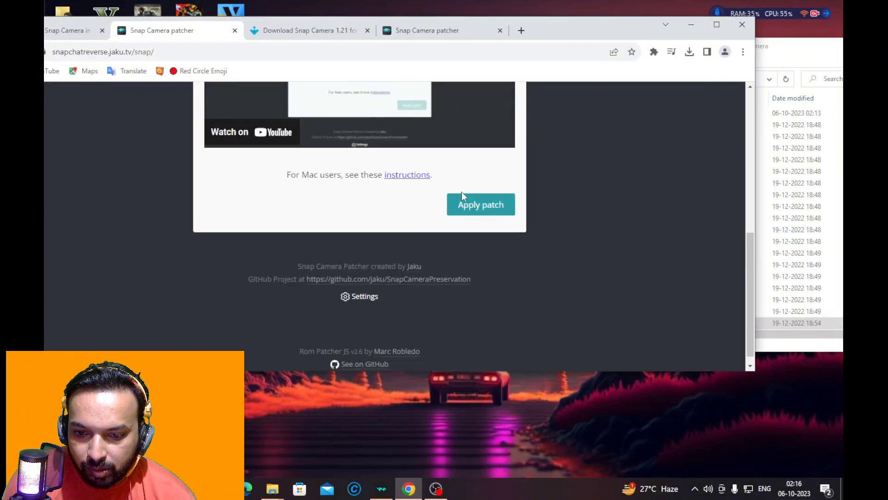
click(477, 212)
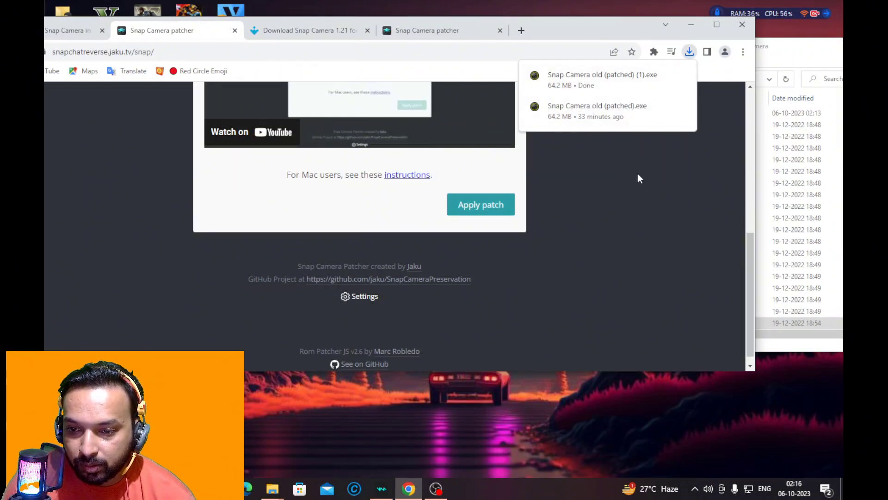
Step: Minimize the browser and open the user's Downloads folder in a window beside the Snap Camera installation folder
click(689, 24)
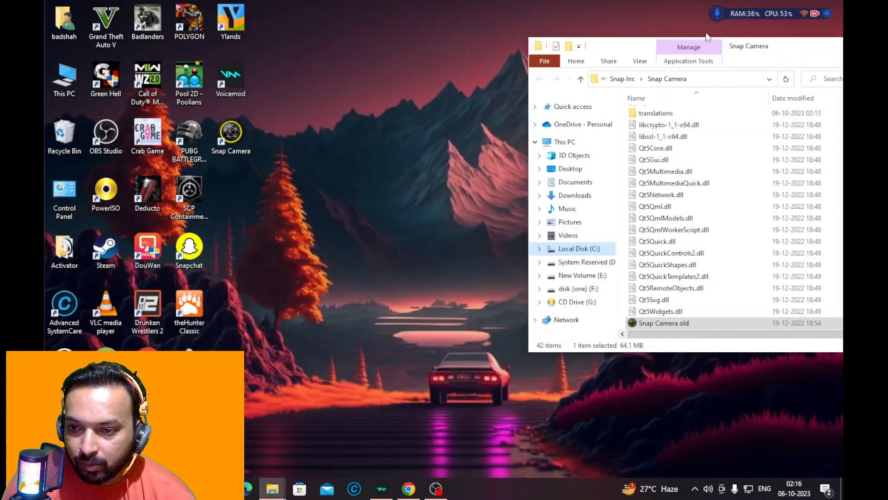
drag(790, 50, 663, 32)
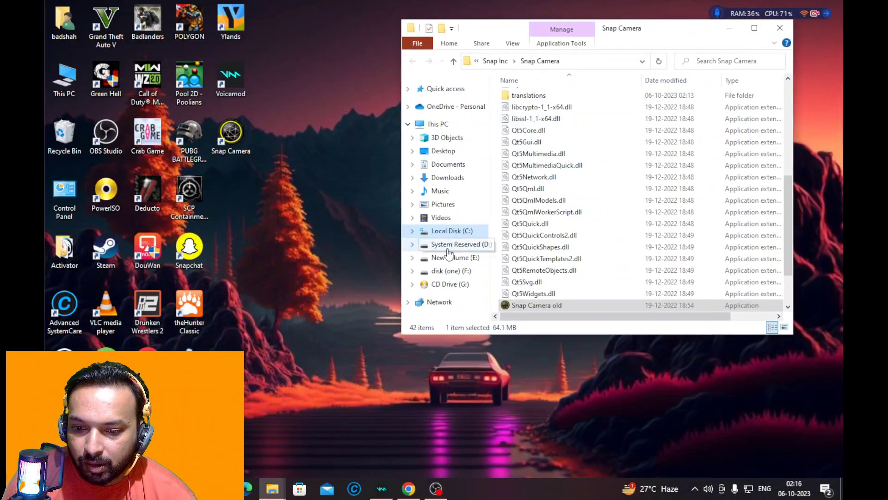
click(346, 259)
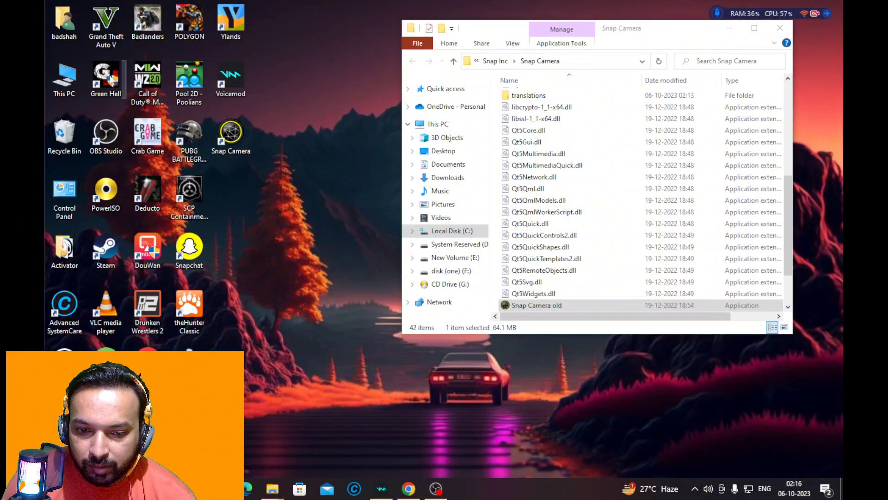
double_click(58, 21)
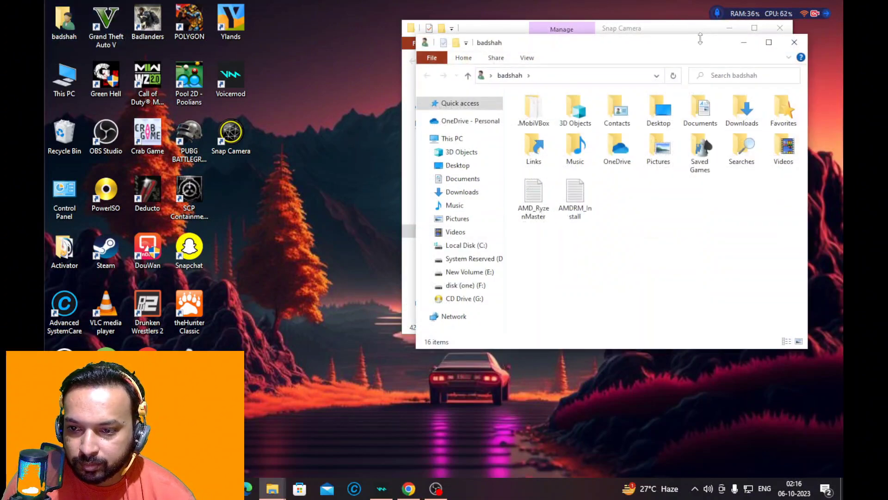
drag(704, 46, 341, 36)
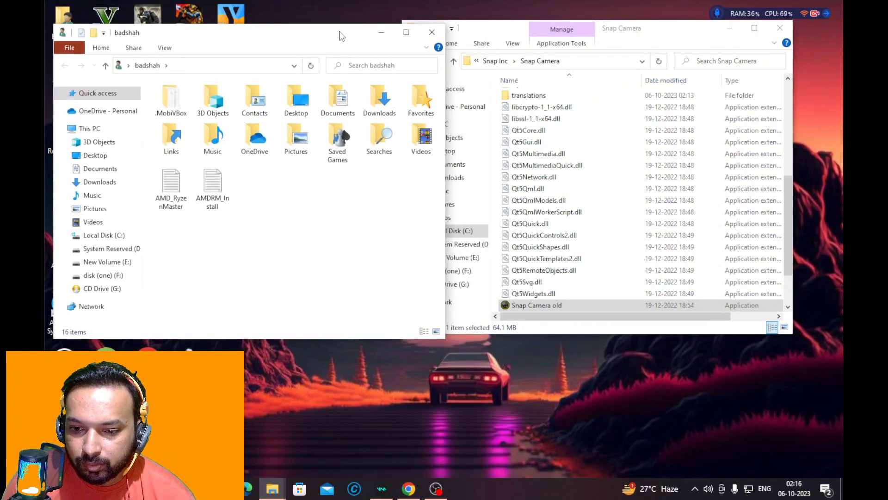
double_click(391, 113)
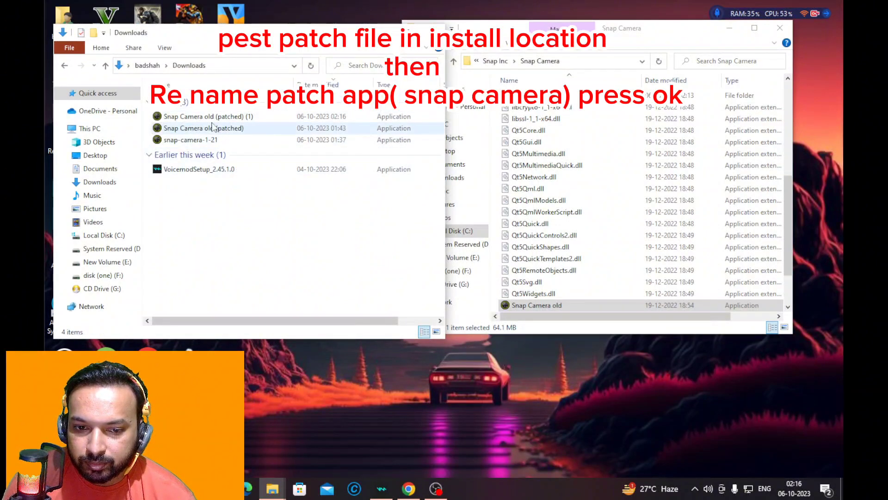